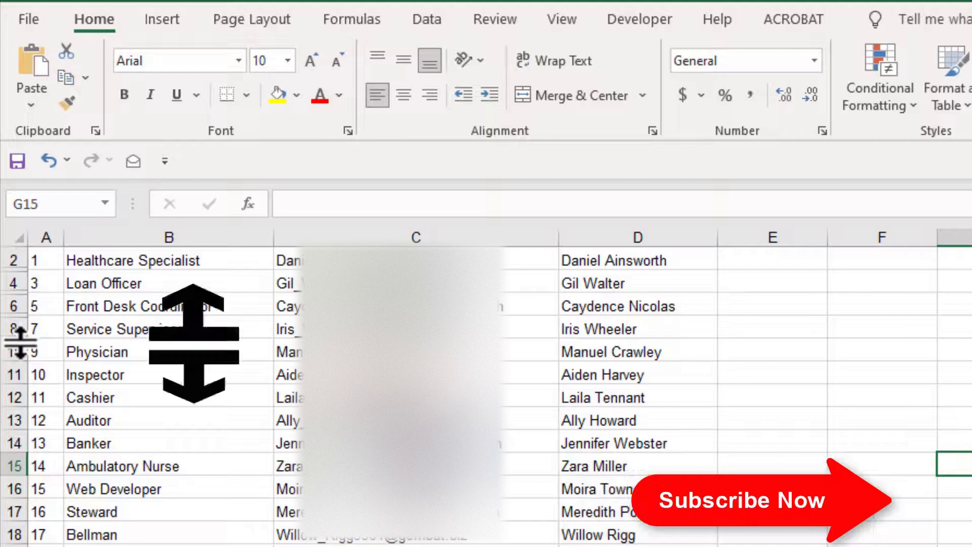
drag(19, 339, 23, 365)
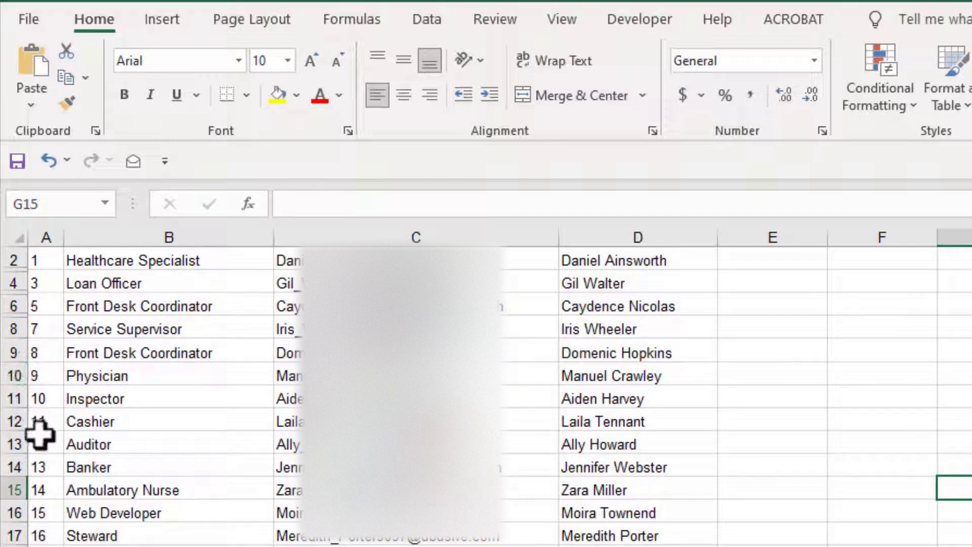
click(13, 306)
drag(13, 306, 13, 329)
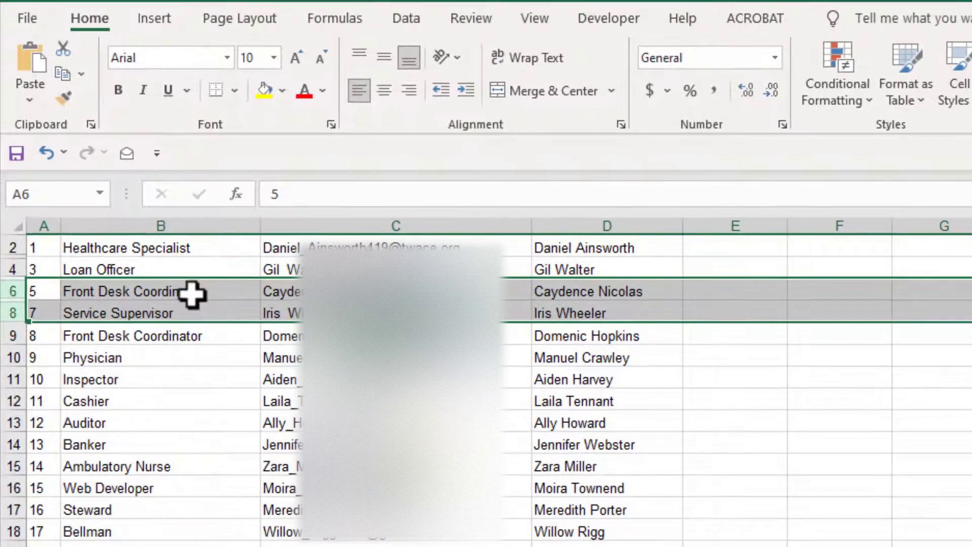
right_click(201, 308)
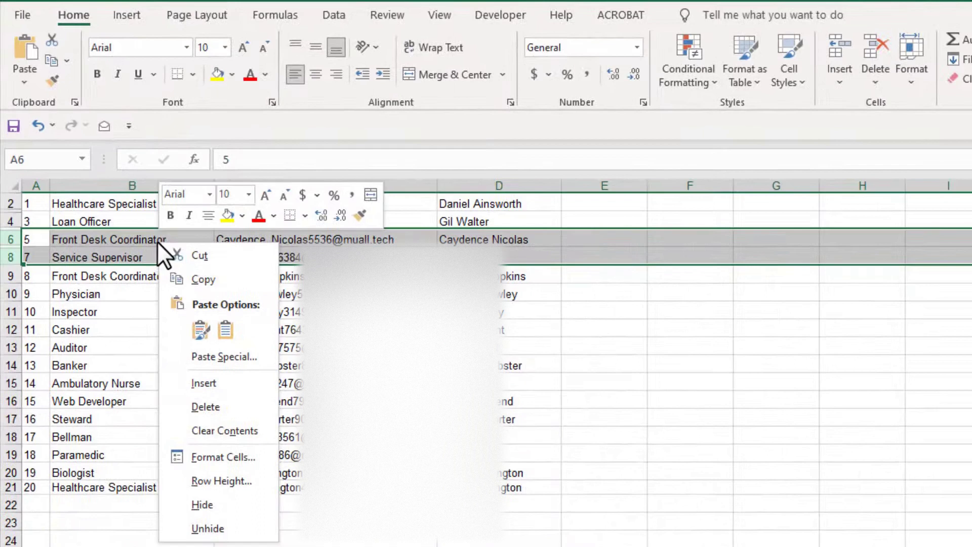
click(242, 524)
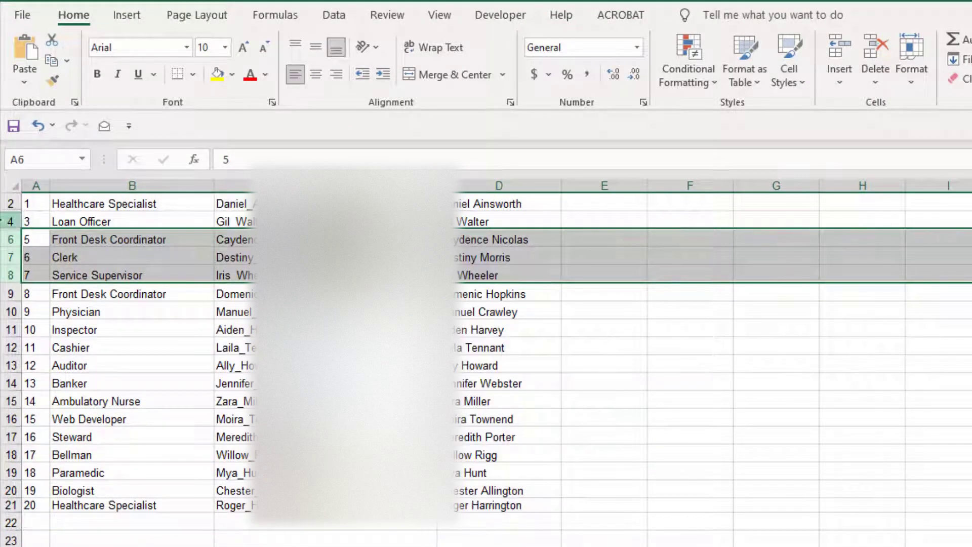
click(10, 221)
drag(11, 221, 8, 240)
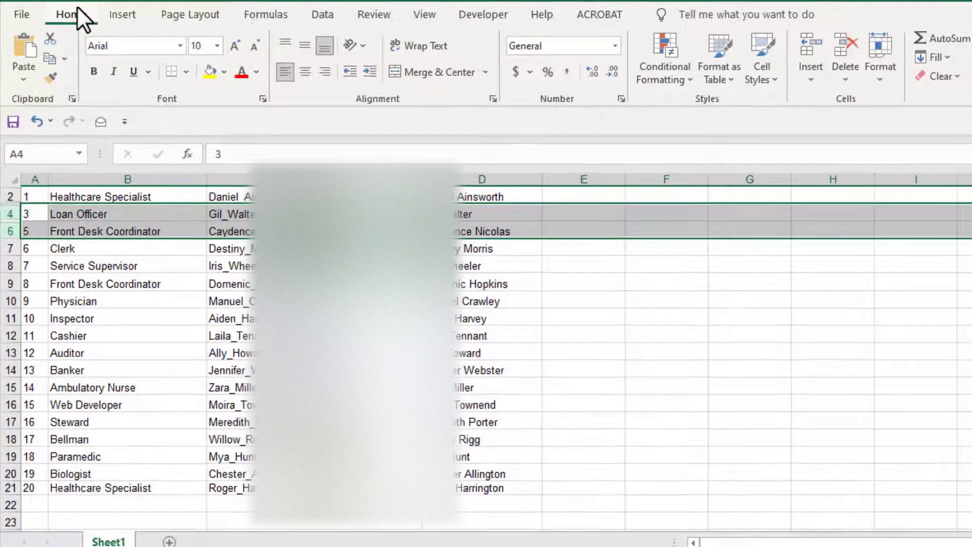
click(795, 57)
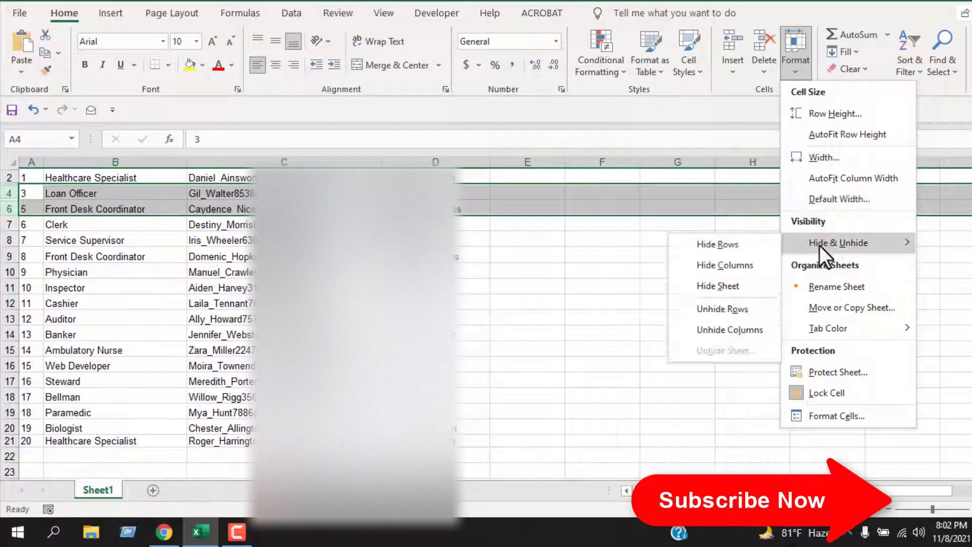
mouse_move(838, 243)
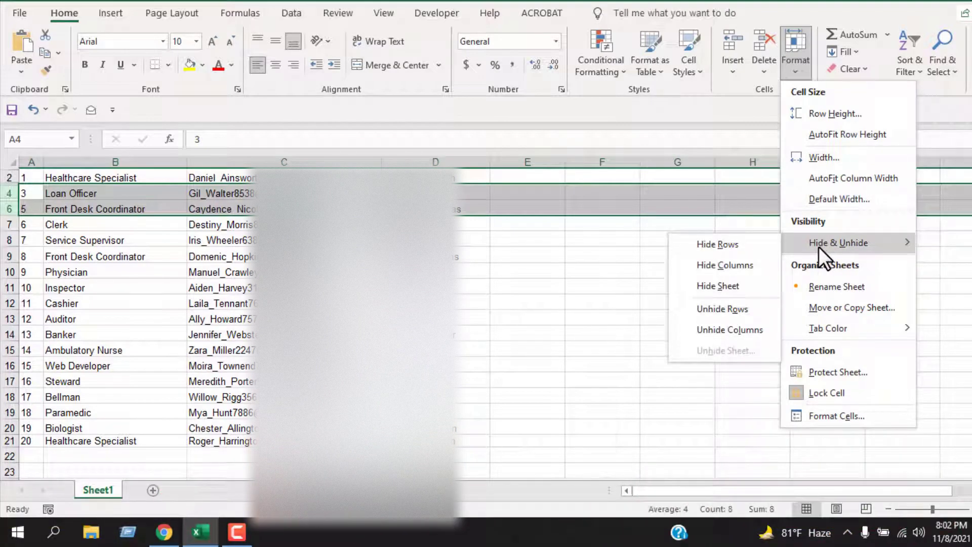
click(721, 316)
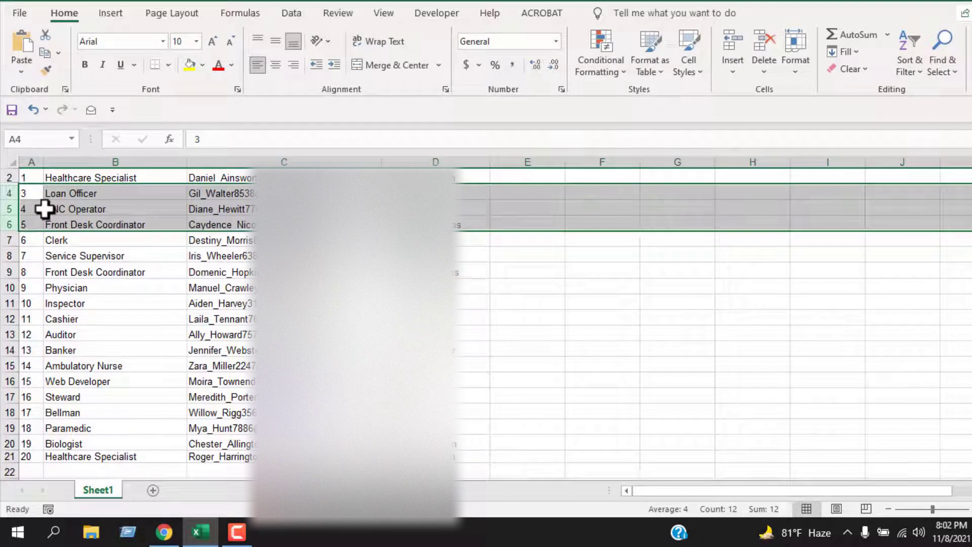
drag(9, 177, 9, 195)
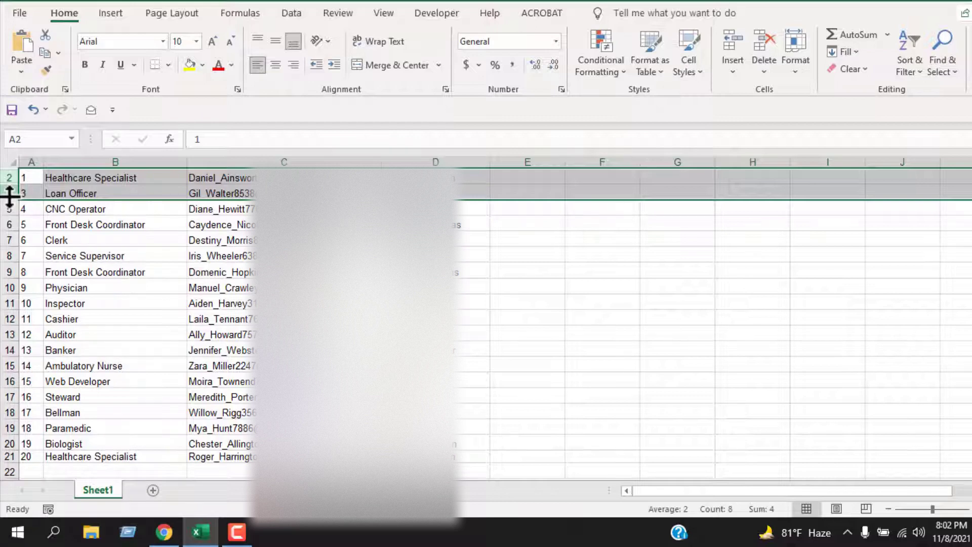
key(alt)
key(h)
key(o)
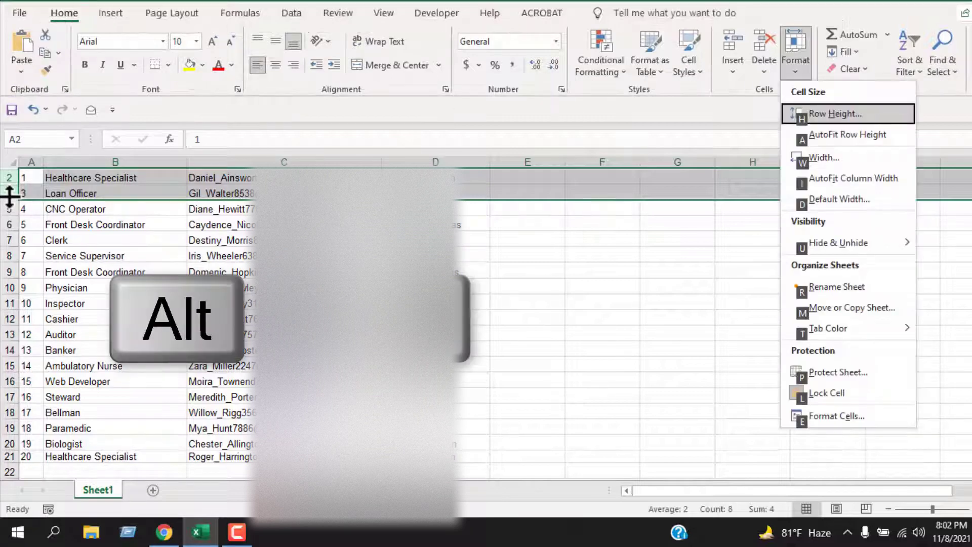
key(u)
key(o)
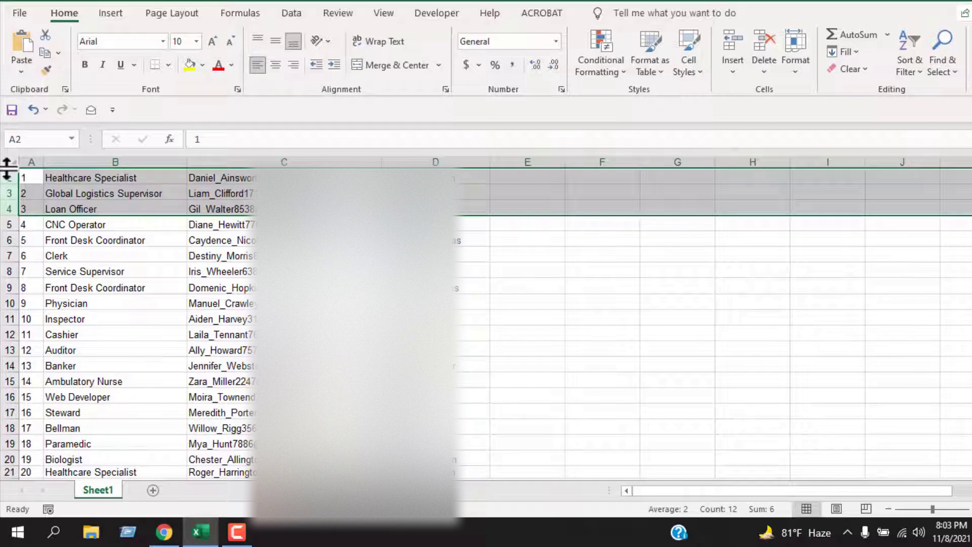
Step: Drag the top edge of the row 2 header down to restore header row 1's height
drag(7, 169, 7, 196)
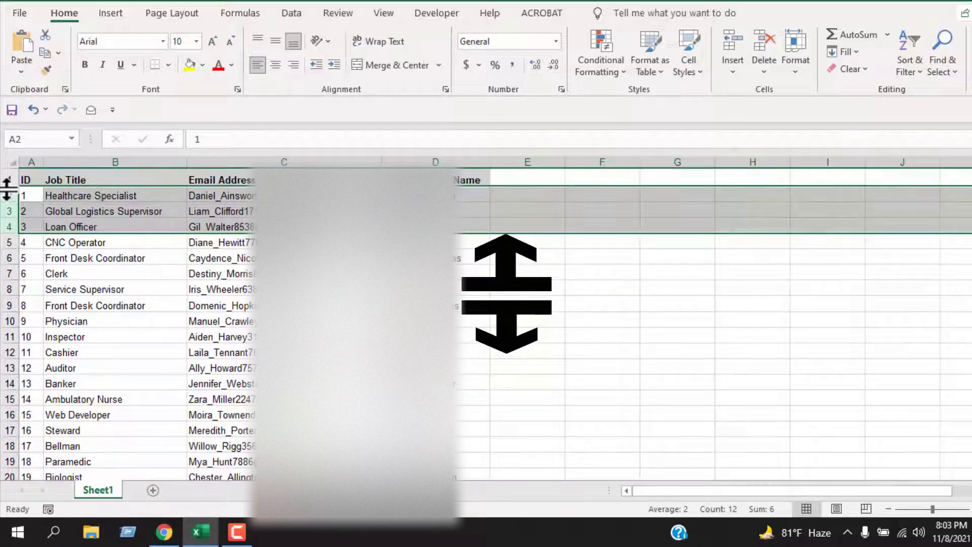
scroll(171, 349, down, 1)
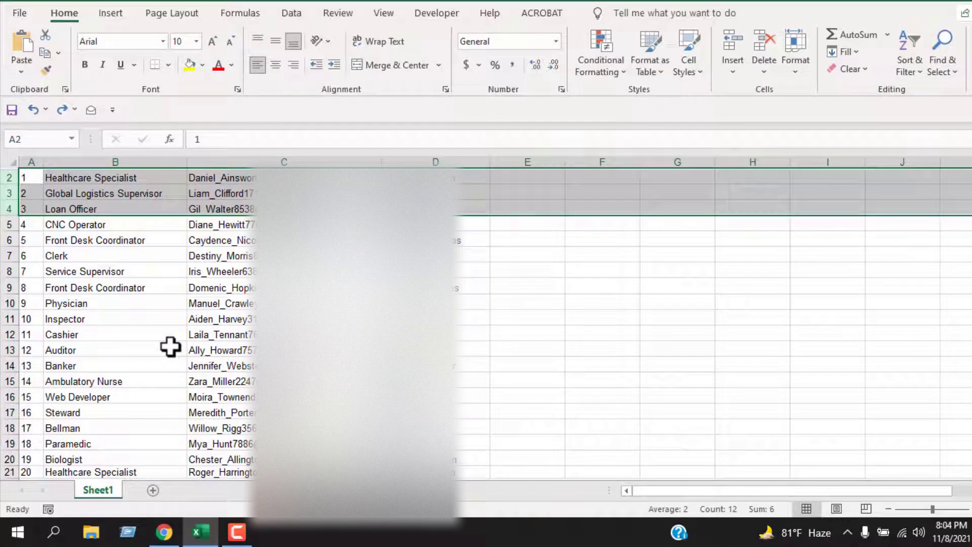
Step: Select from row 2 upward and try Unhide from the context menu and Format menu
click(8, 178)
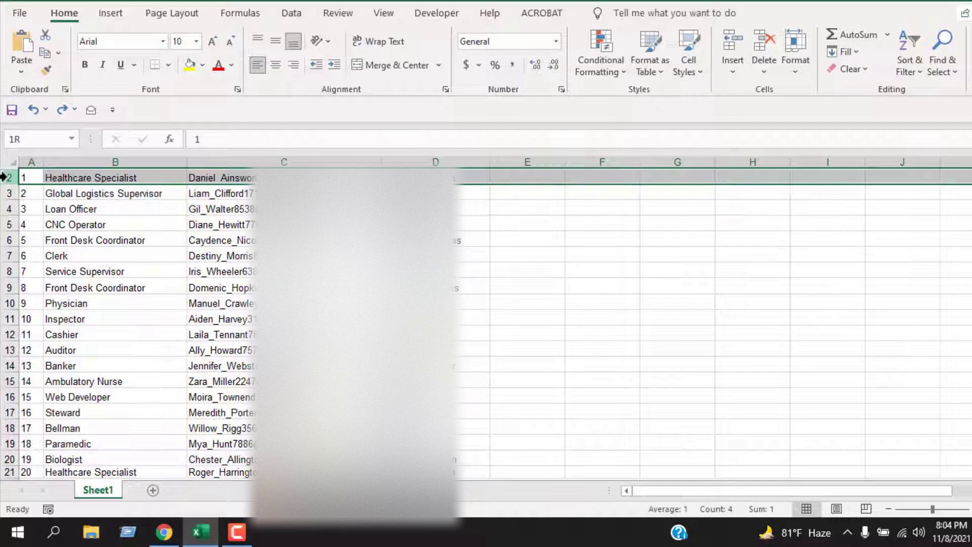
mouse_move(7, 177)
mouse_down()
mouse_move(8, 150)
mouse_move(8, 160)
mouse_up()
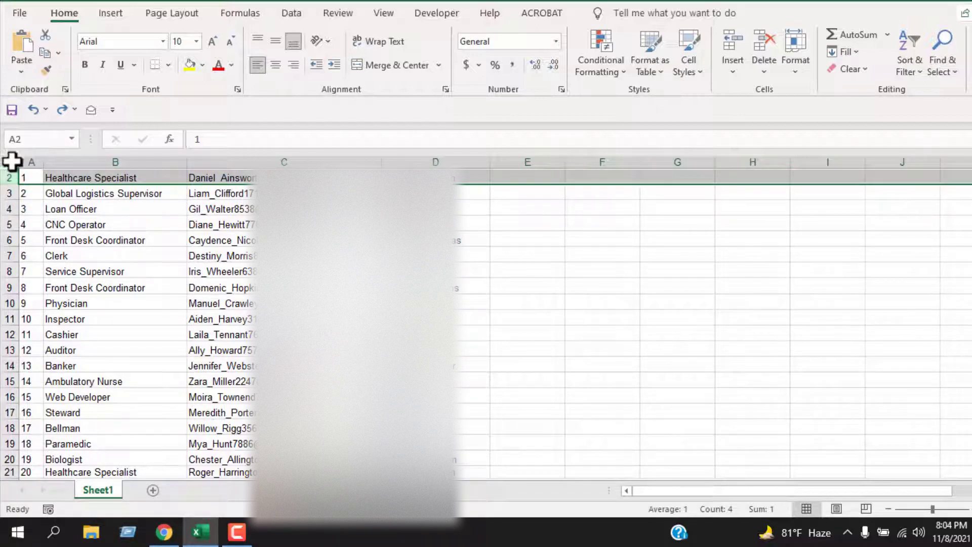
right_click(49, 177)
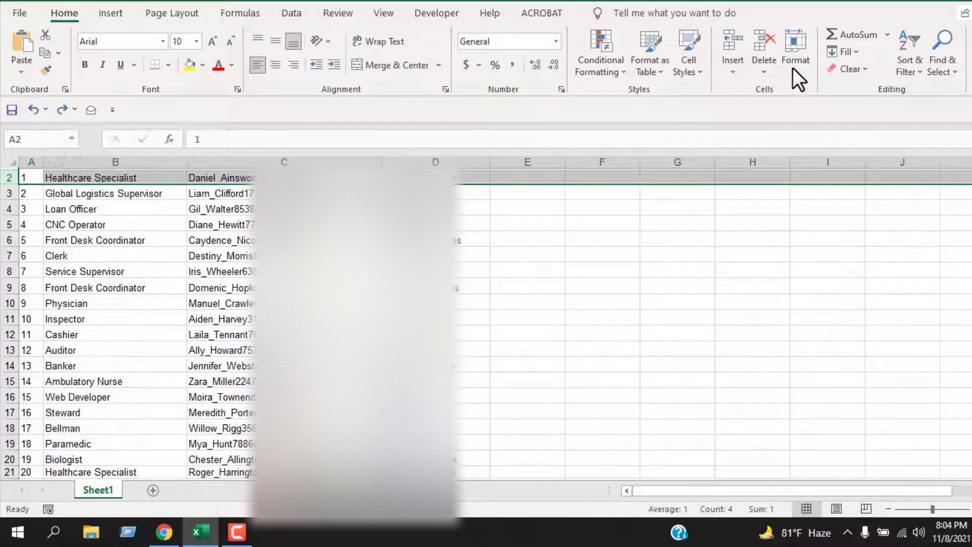
click(793, 68)
mouse_move(843, 242)
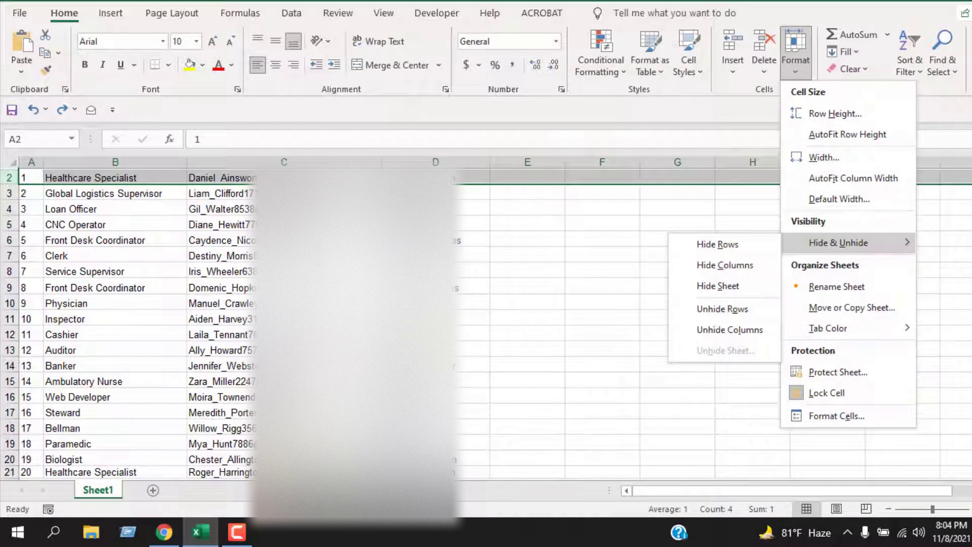
click(721, 310)
Step: Bring up the Hide & Unhide options with the Alt, H, O, U shortcut keys
key(alt)
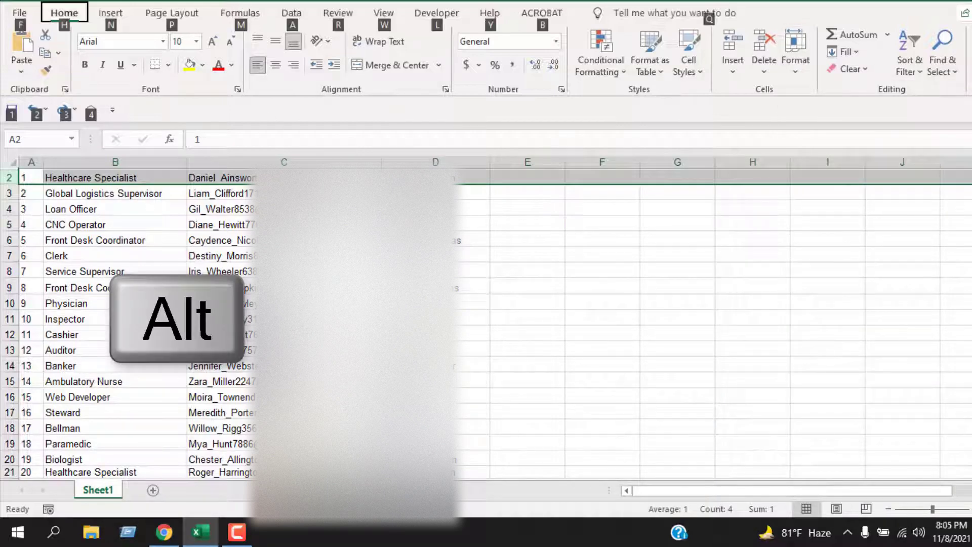
key(h)
key(o)
key(u)
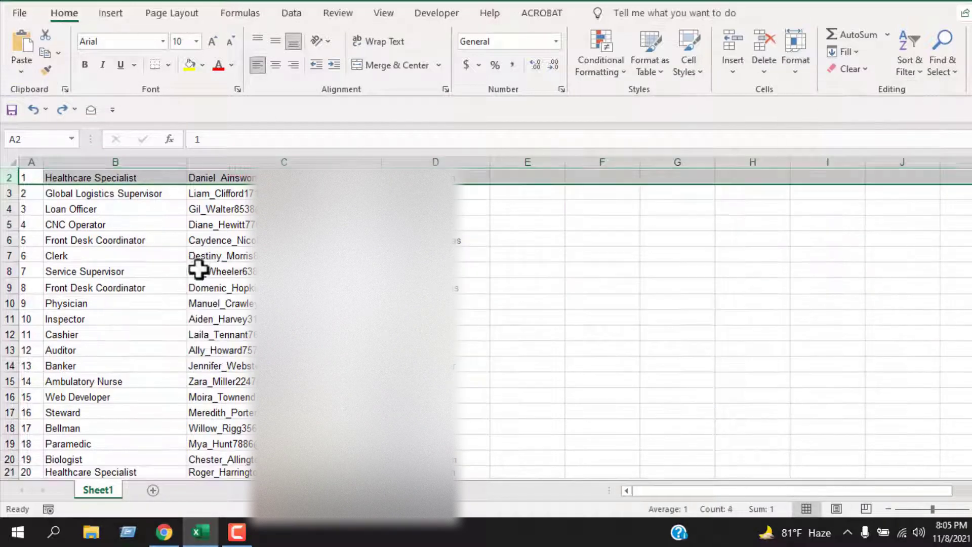
Step: Go to cell A1 via the Name Box and unhide row 1 with Format > Hide & Unhide
click(197, 271)
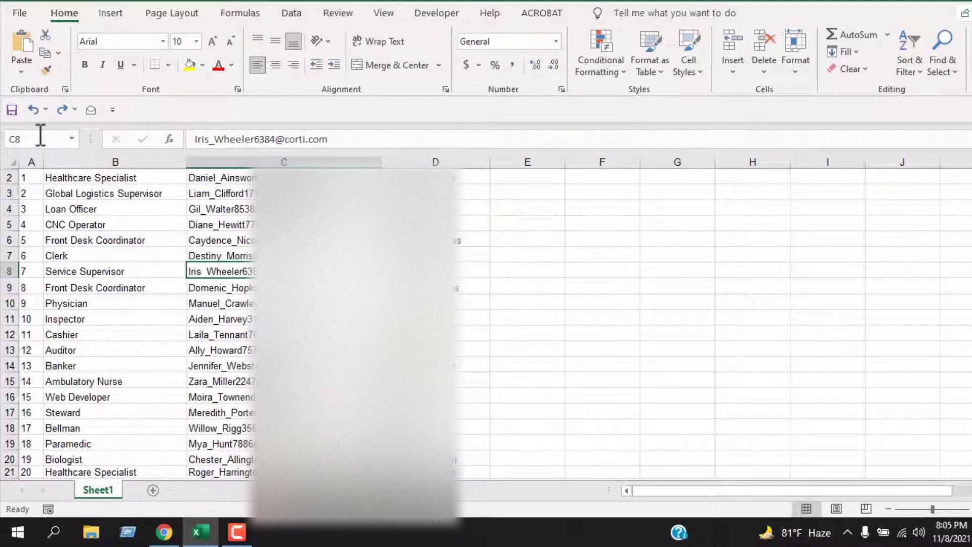
click(35, 139)
text(A1)
key(Return)
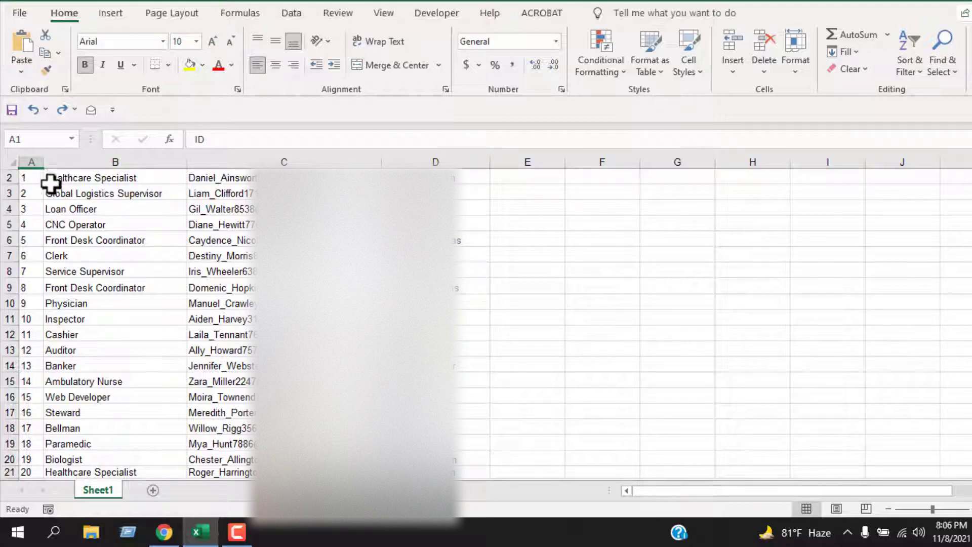
click(795, 64)
mouse_move(839, 243)
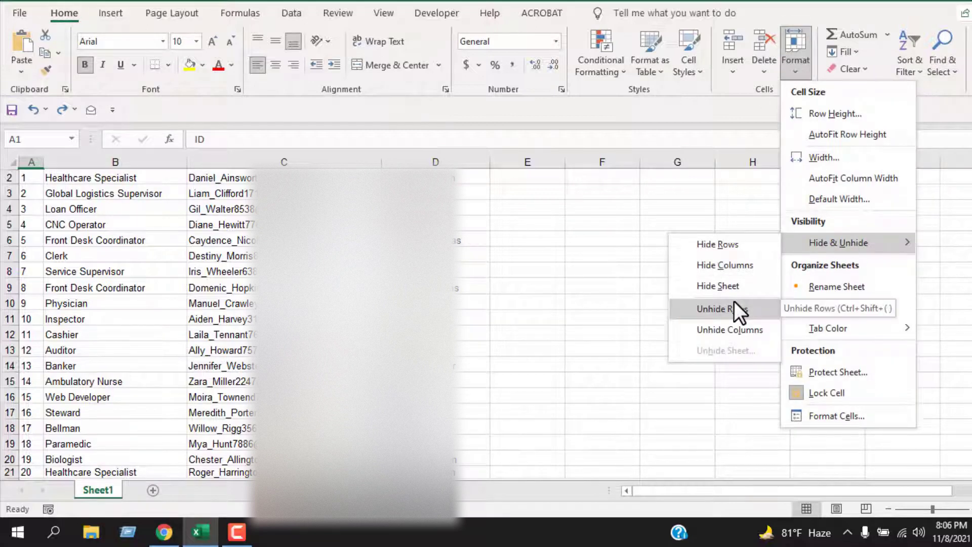
click(735, 308)
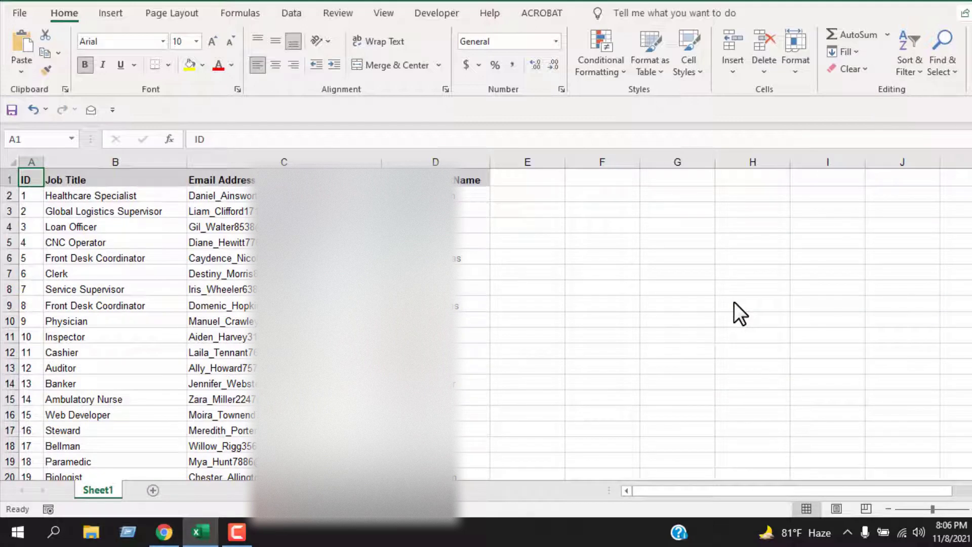